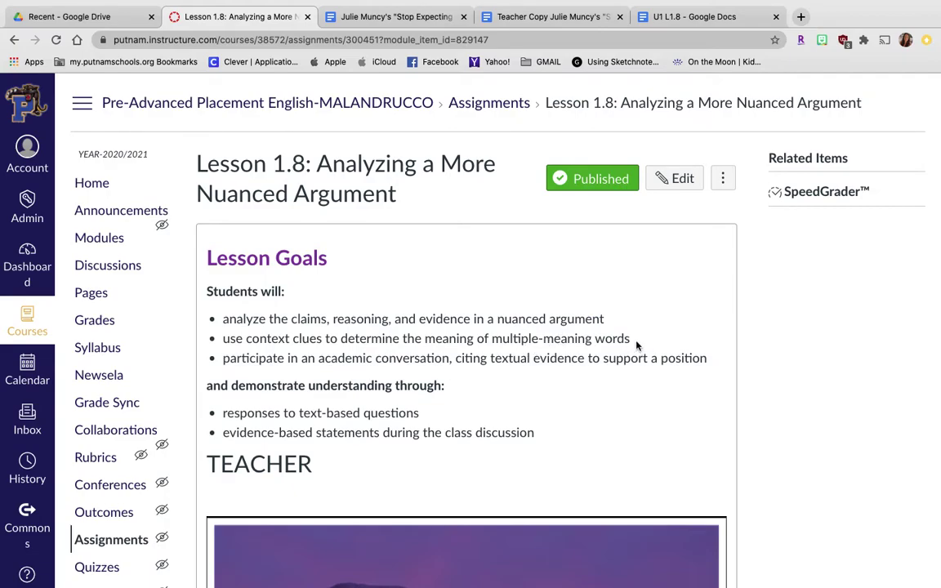
# Review the Lesson Goals by selecting the phrases "multiple-meaning words" and "responses to text-based questions"
pyautogui.moveTo(630, 339); pyautogui.dragTo(488, 340)
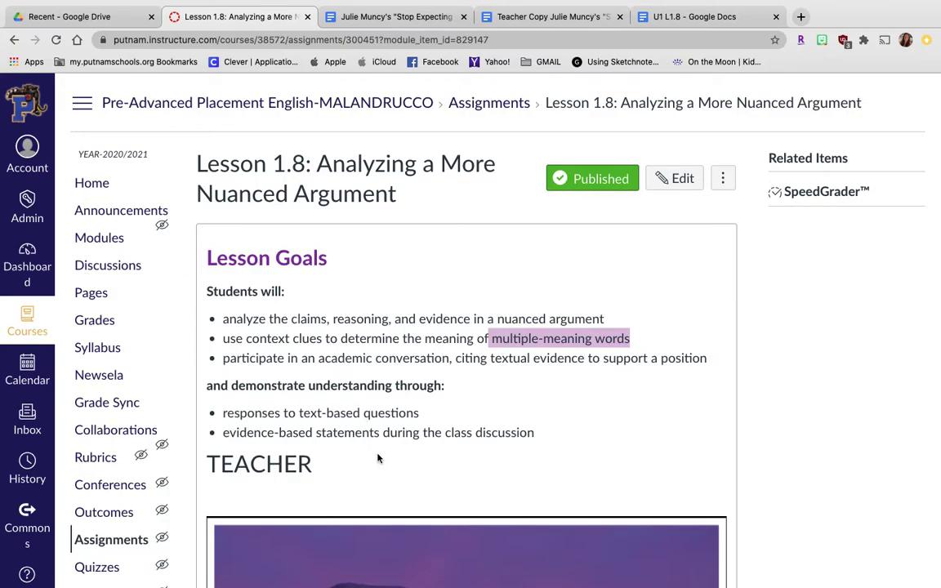
pyautogui.moveTo(222, 413); pyautogui.dragTo(424, 413)
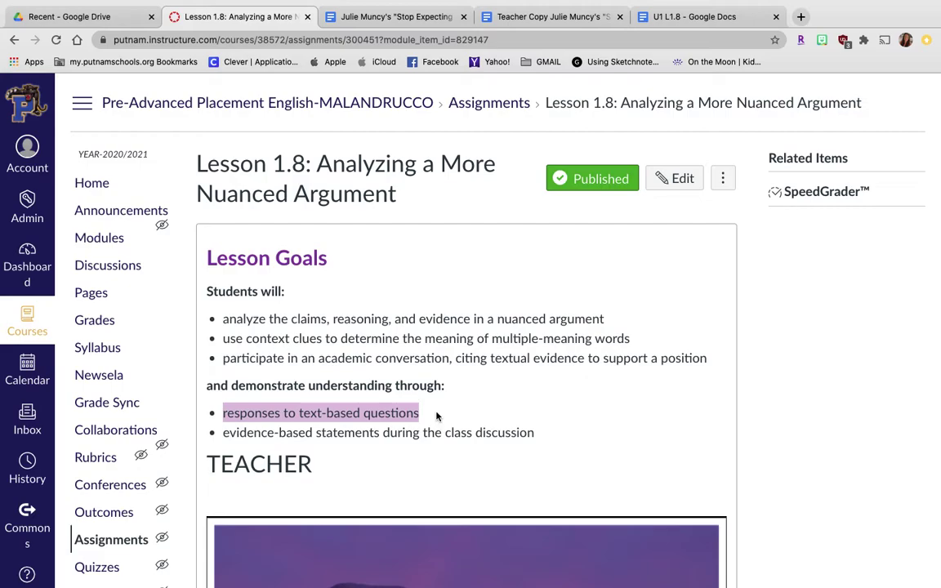
pyautogui.click(436, 417)
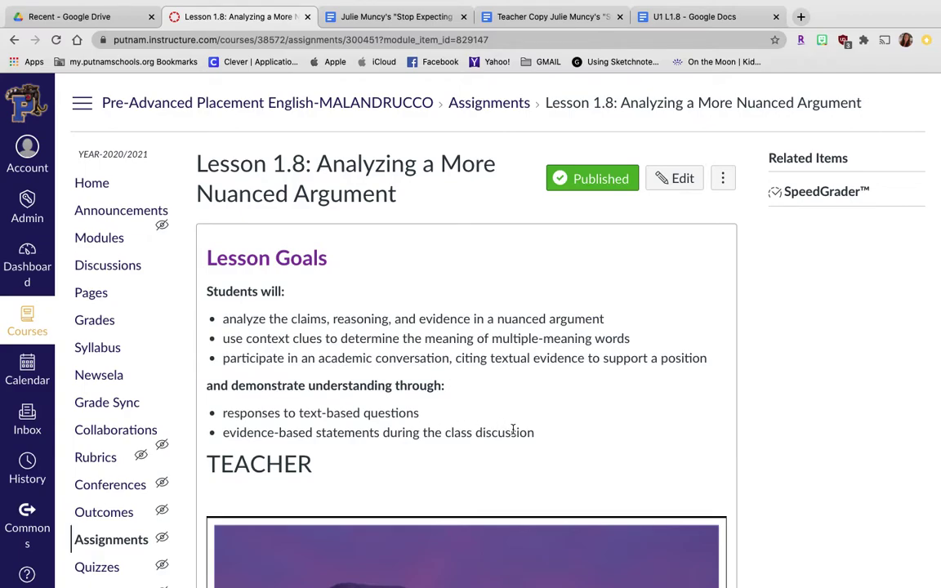
# Advance the embedded Lesson 1.8 slideshow to the "Establishing a Scale" slide
pyautogui.scroll(-3, 643, 424)
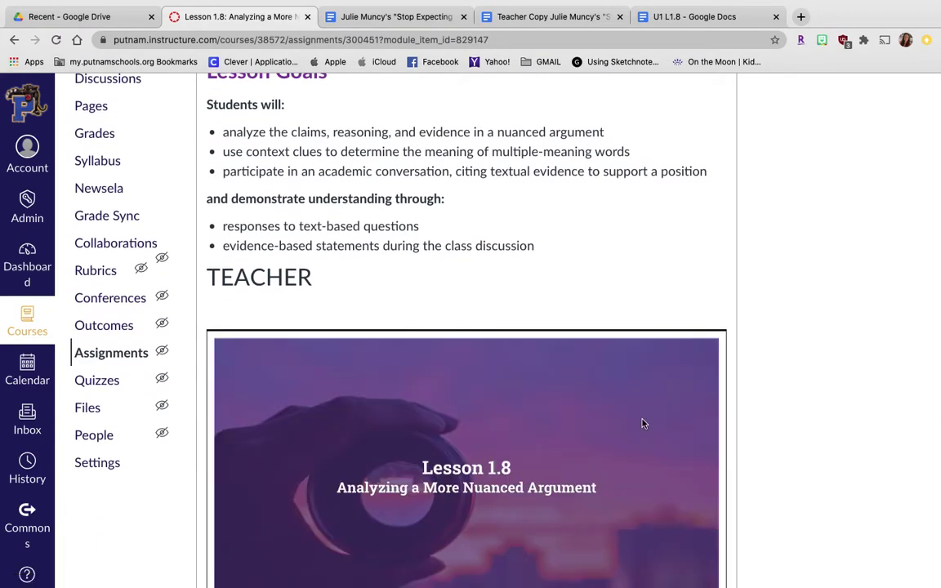
pyautogui.click(642, 424)
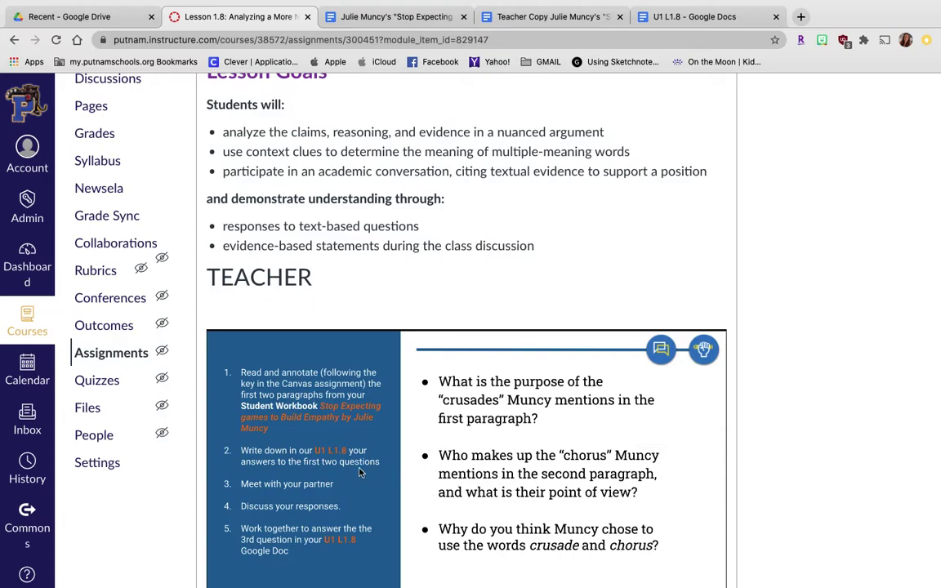
pyautogui.click(500, 502)
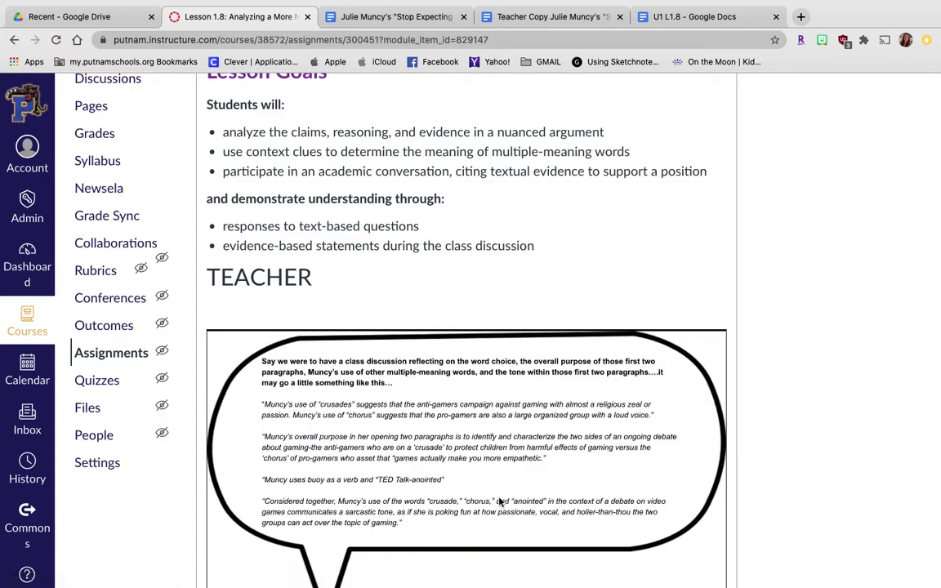
pyautogui.click(500, 502)
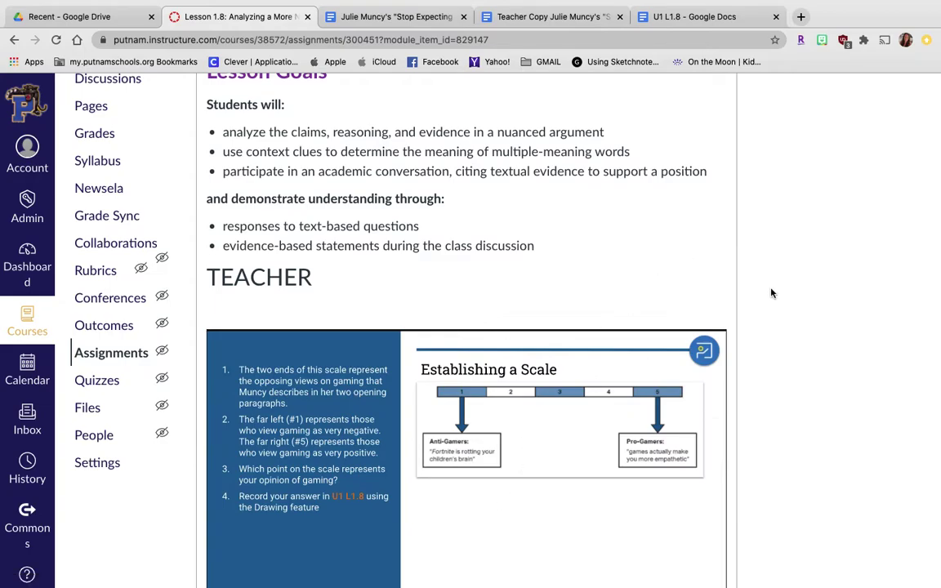
# Switch to the student article "Stop Expecting Games to Build Empathy" and mark out its first two paragraphs by selecting them
pyautogui.scroll(5, 771, 292)
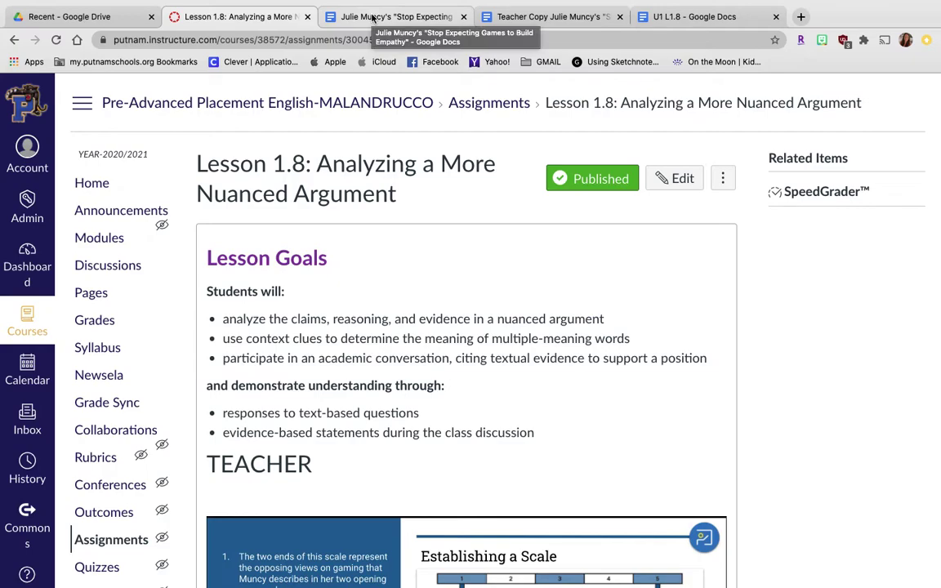
pyautogui.click(371, 18)
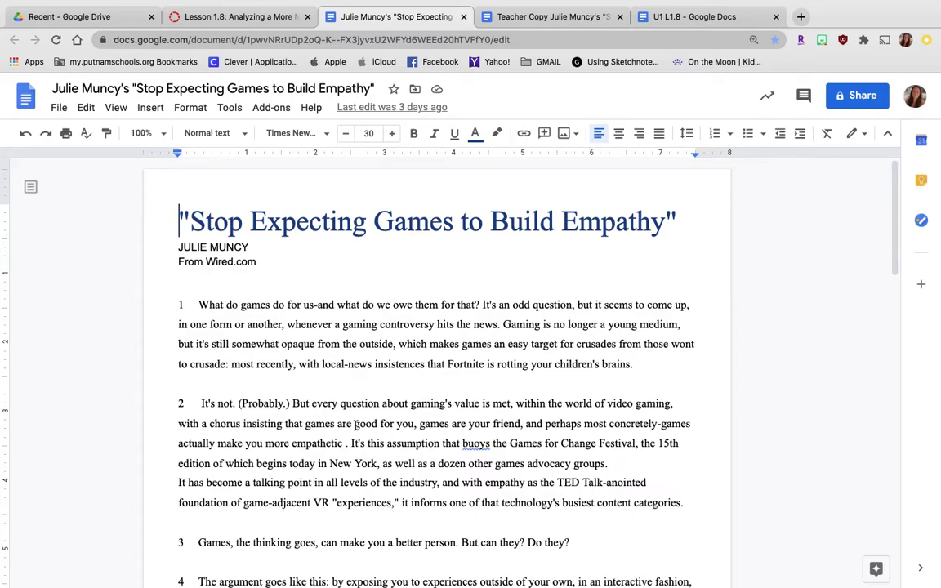
pyautogui.moveTo(198, 306); pyautogui.dragTo(711, 511)
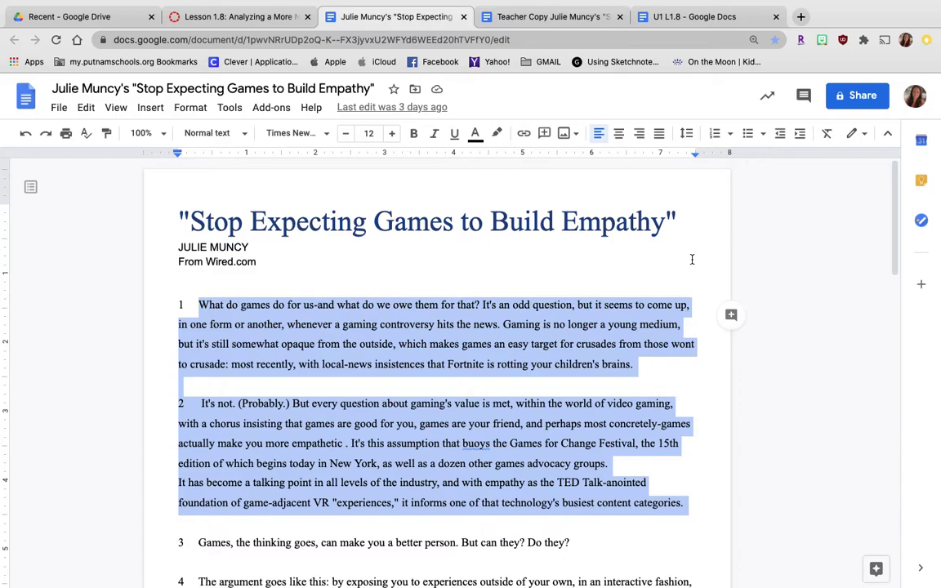
pyautogui.click(575, 258)
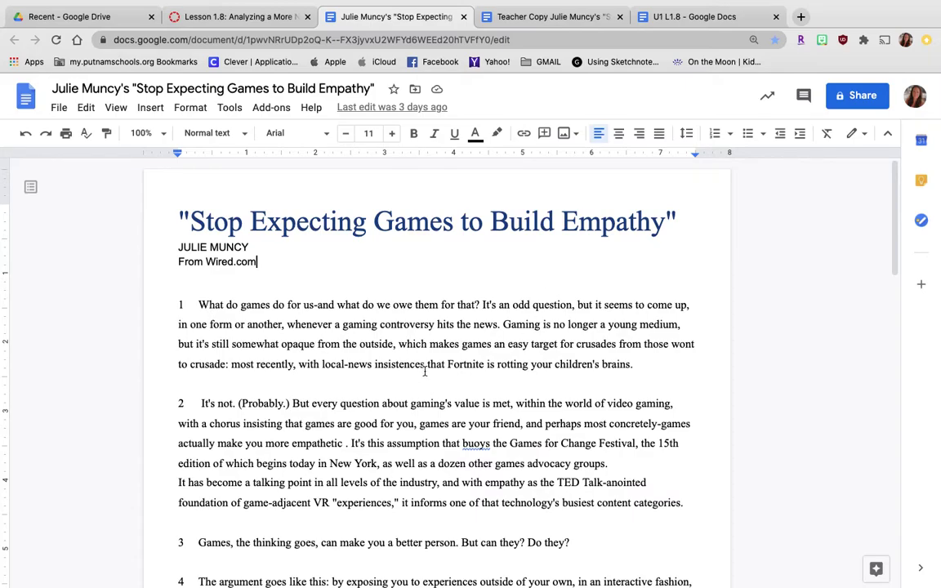
# Highlight the entire text of paragraph 1 in yellow as an over-annotation example, and undo the highlight
pyautogui.moveTo(196, 305); pyautogui.dragTo(657, 365)
pyautogui.click(497, 133)
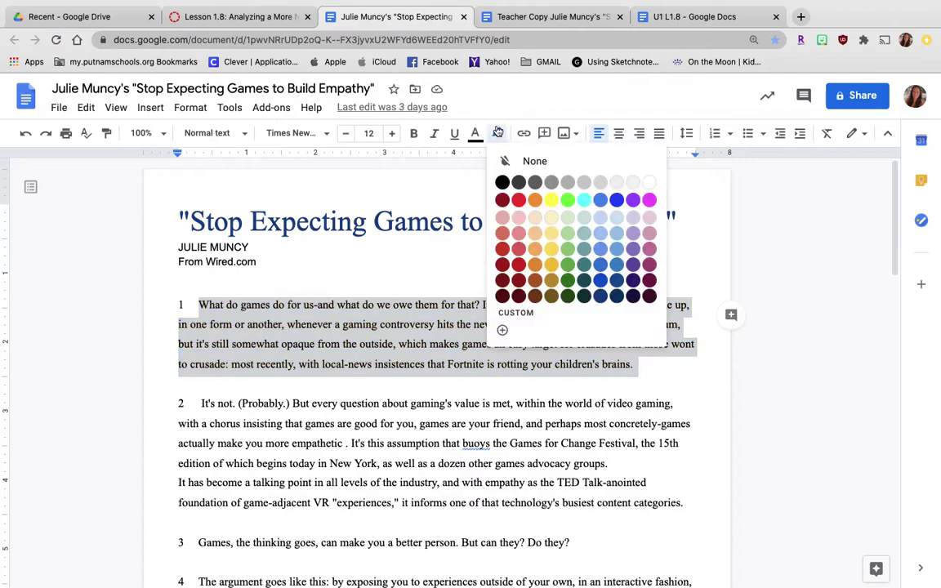
pyautogui.click(549, 200)
pyautogui.click(564, 403)
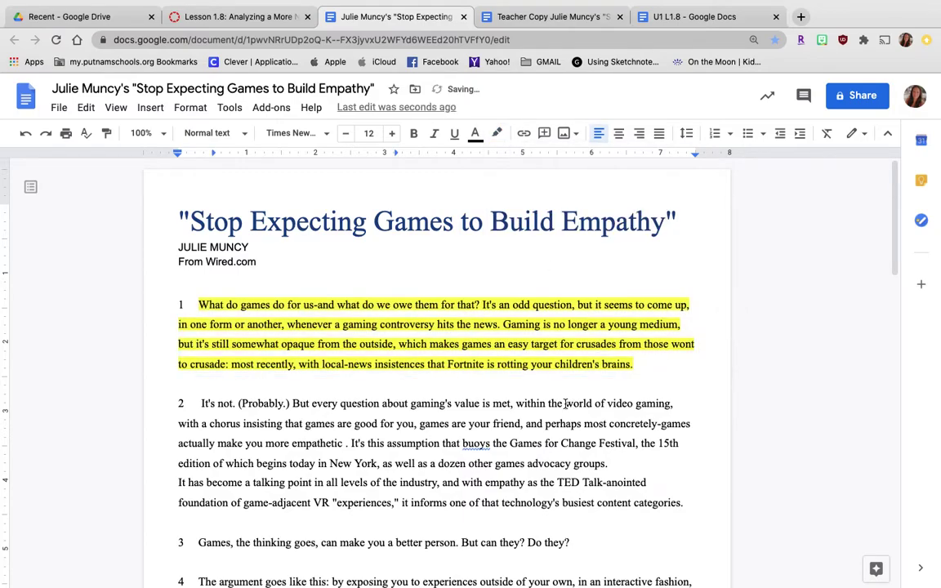
pyautogui.tripleClick(450, 346)
pyautogui.click(365, 306)
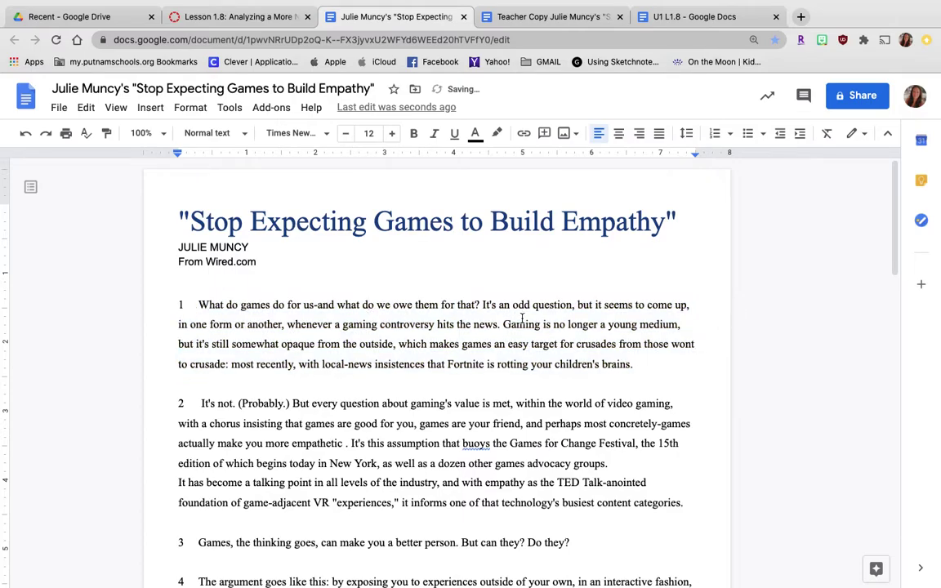
# Highlight paragraph 1 in yellow from "It's an odd question" into the word "crusades", and undo that highlight
pyautogui.moveTo(482, 302); pyautogui.dragTo(583, 356)
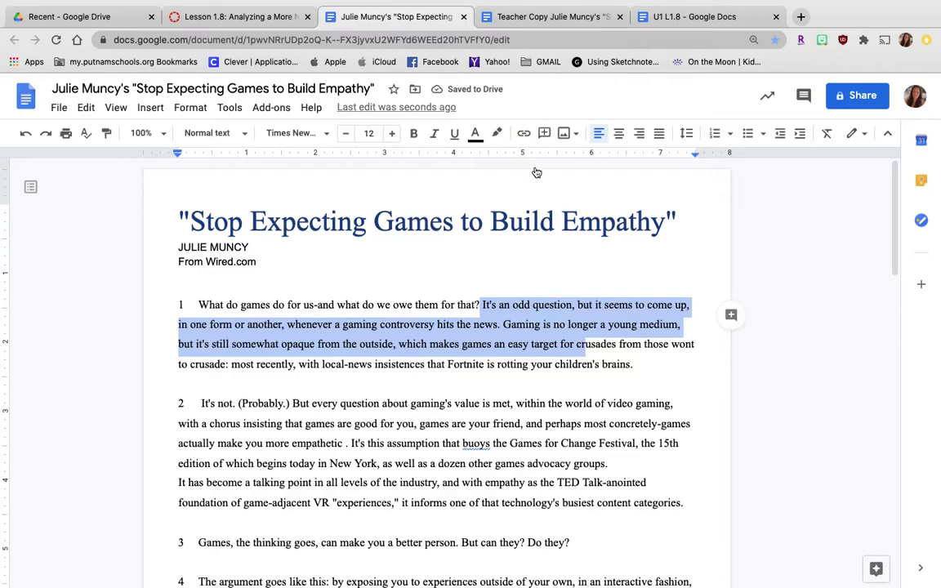
pyautogui.click(496, 134)
pyautogui.click(551, 199)
pyautogui.click(517, 380)
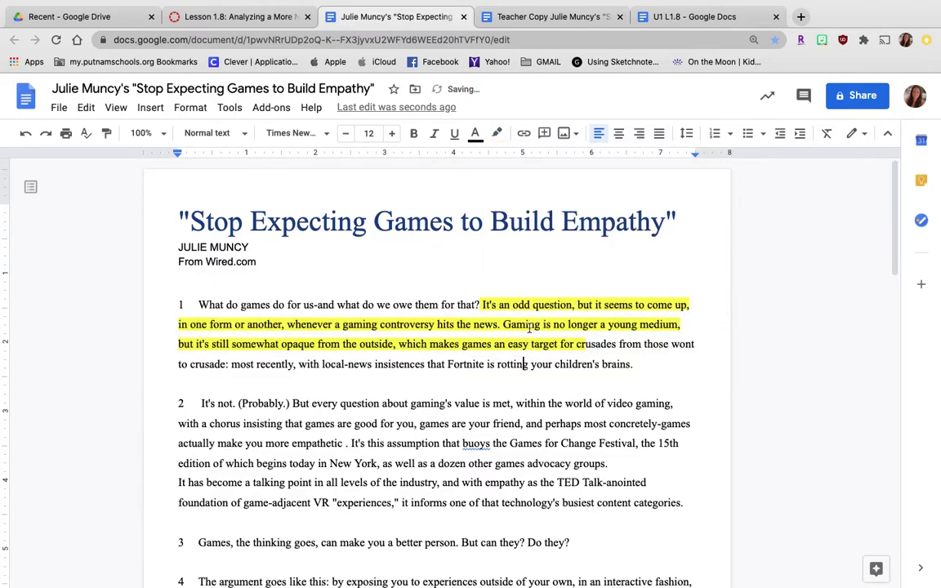
pyautogui.press('super+z')
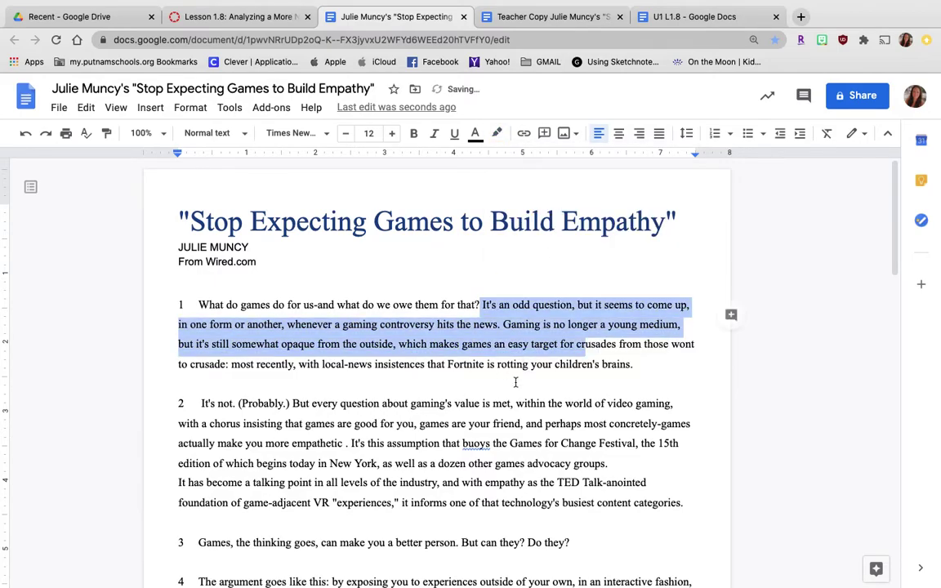
pyautogui.click(523, 378)
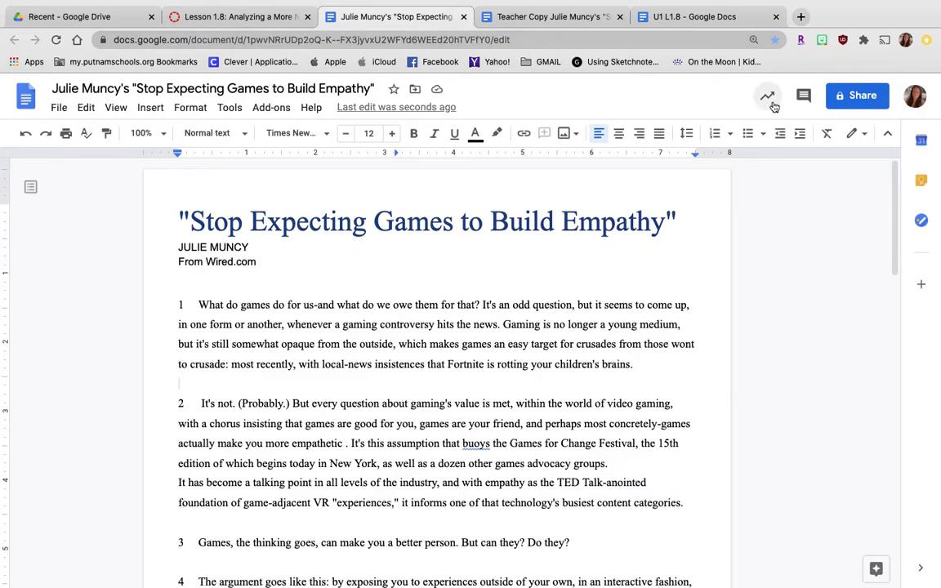
# Switch to the annotated teacher copy of the article and hide the document's menus to enlarge the reading area
pyautogui.click(569, 18)
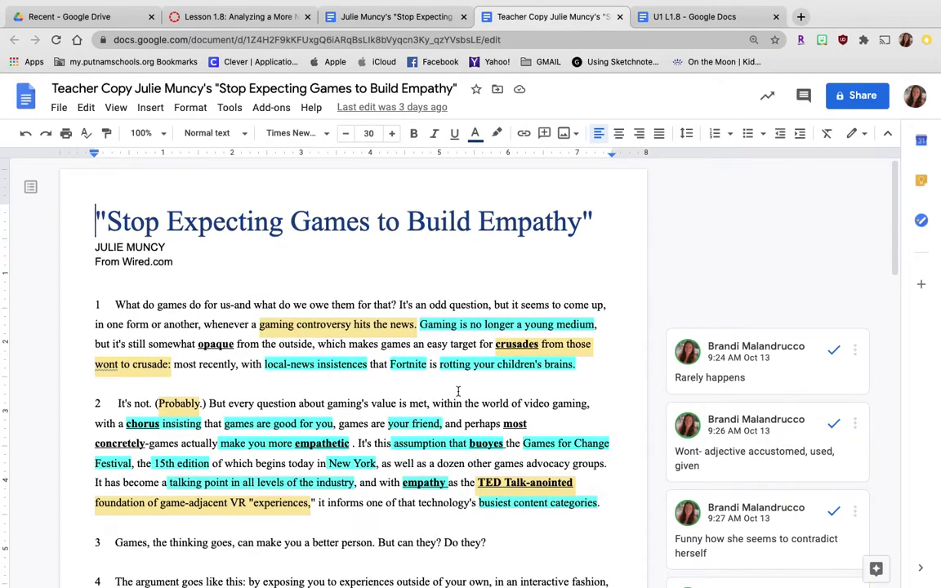
pyautogui.scroll(-3, 458, 392)
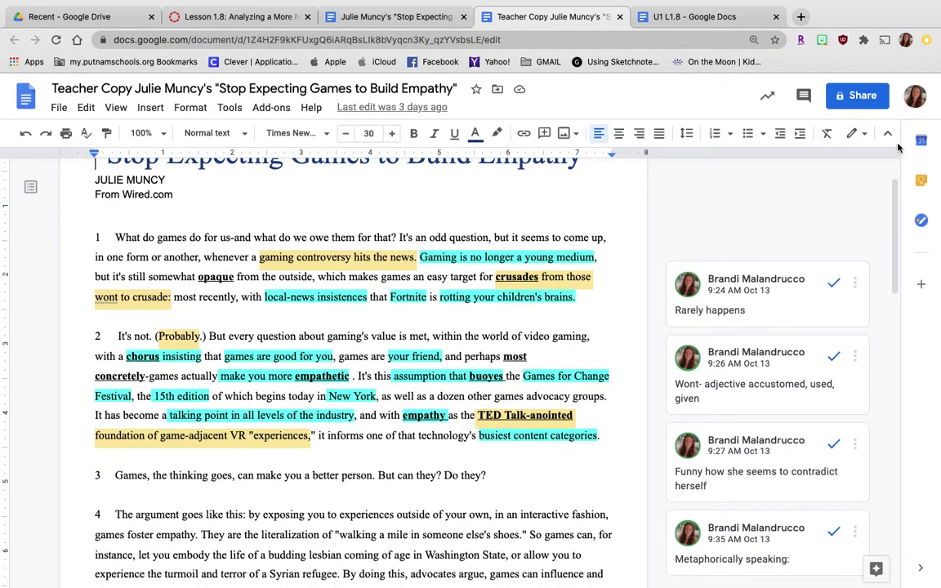
pyautogui.hotkey('ctrl', 'shift', 'f')
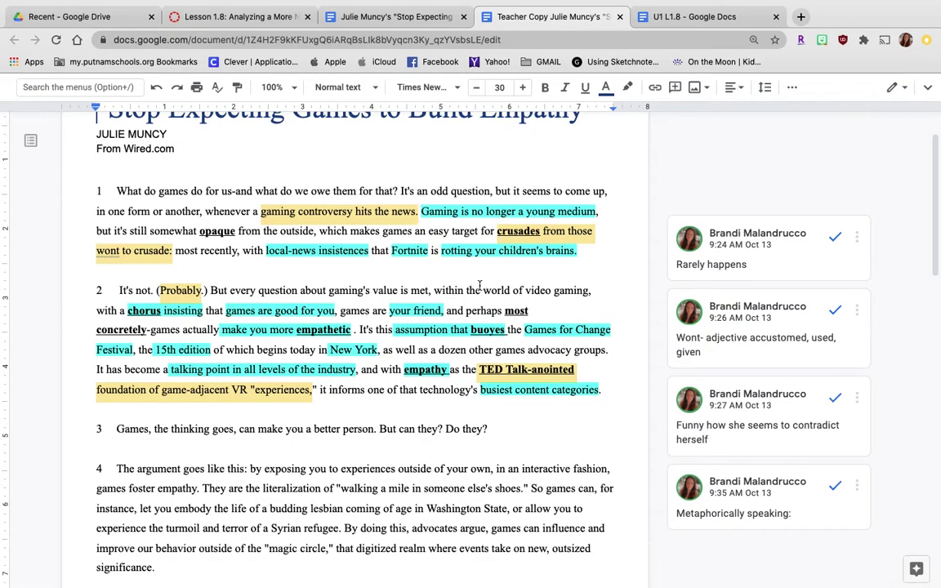
pyautogui.scroll(1, 490, 269)
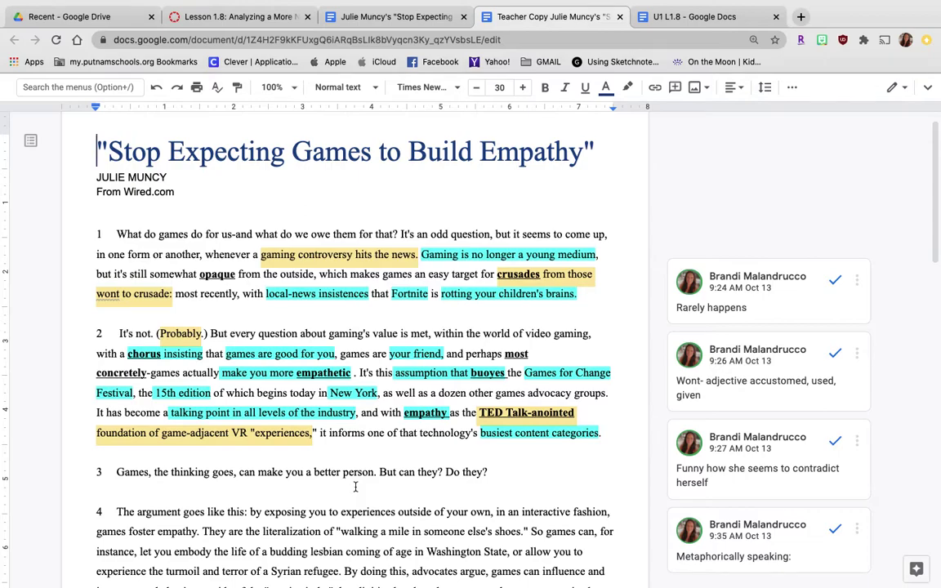
# Open each comment on paragraphs 1 and 2, from "gaming controversy hits the news" through the "TED Talk-anointed" passage
pyautogui.click(309, 256)
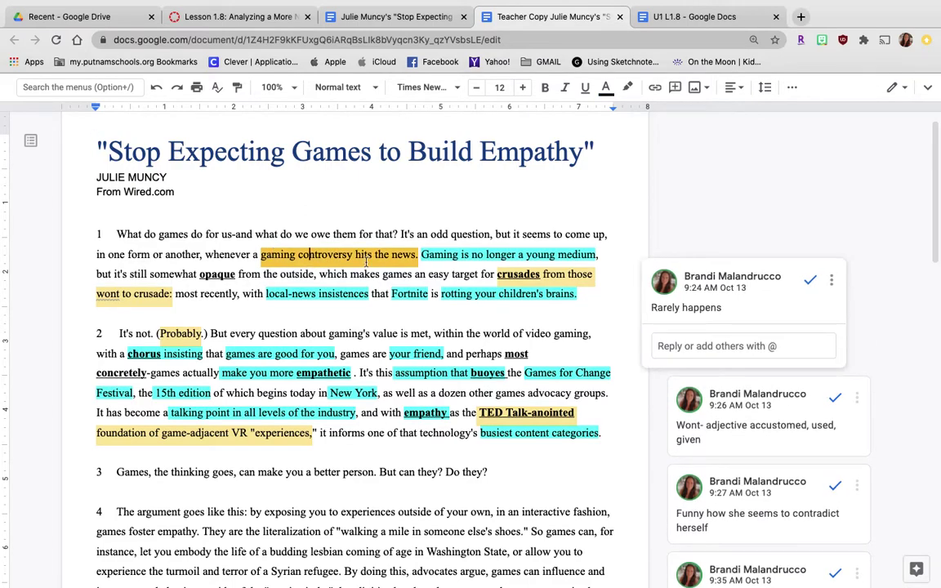
pyautogui.click(123, 294)
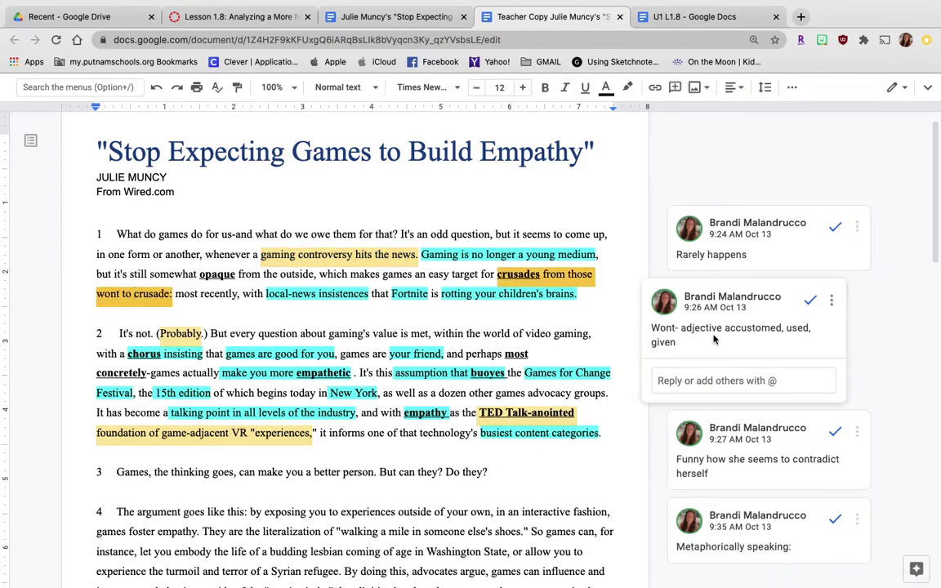
pyautogui.click(682, 449)
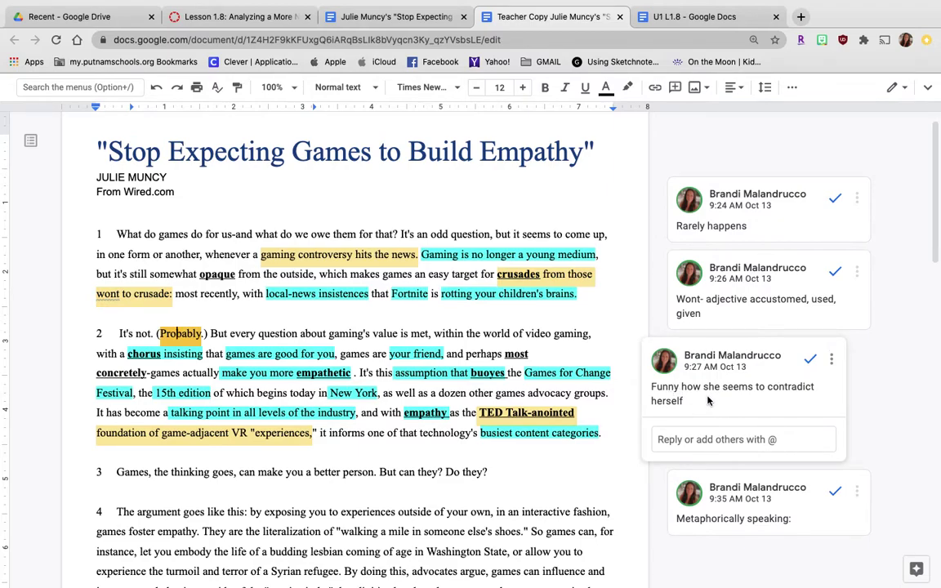
pyautogui.click(532, 412)
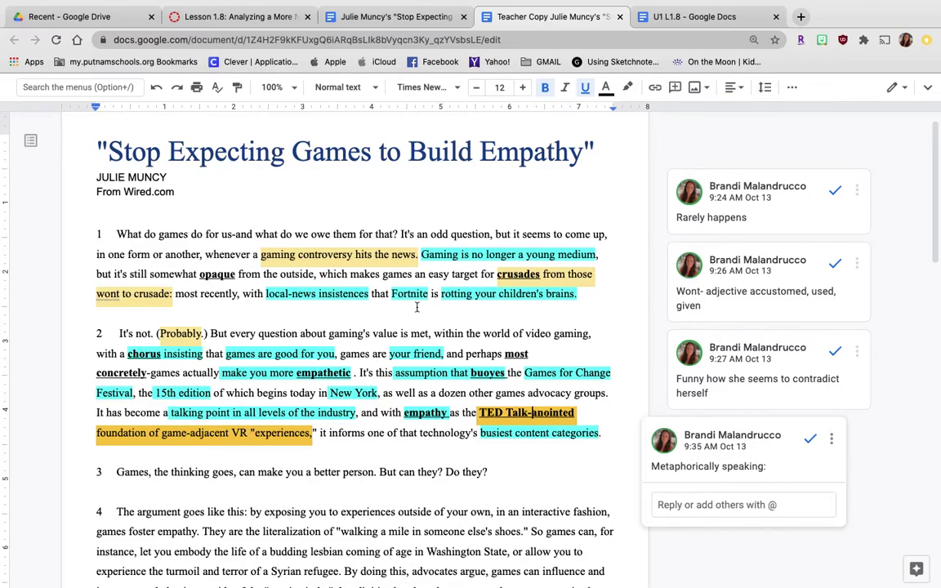
# Revisit the four comments with their highlighted passages, and select "Talk-anointed" in paragraph 2 to examine its wording
pyautogui.click(353, 254)
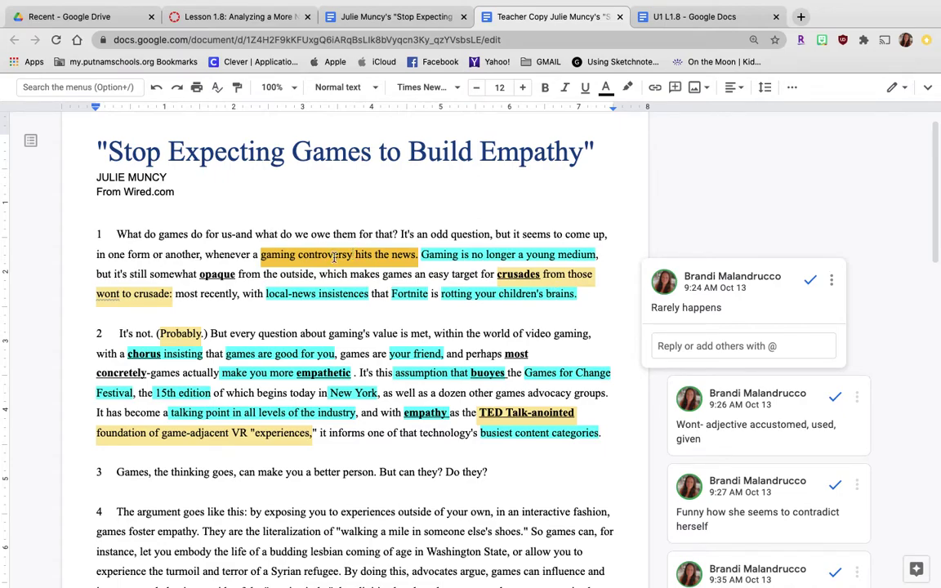
pyautogui.click(547, 276)
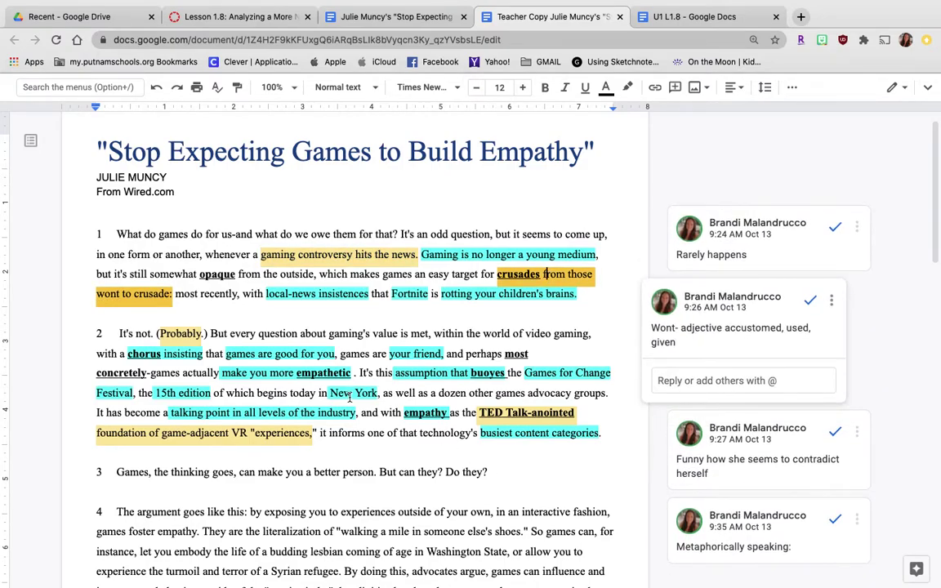
pyautogui.click(181, 334)
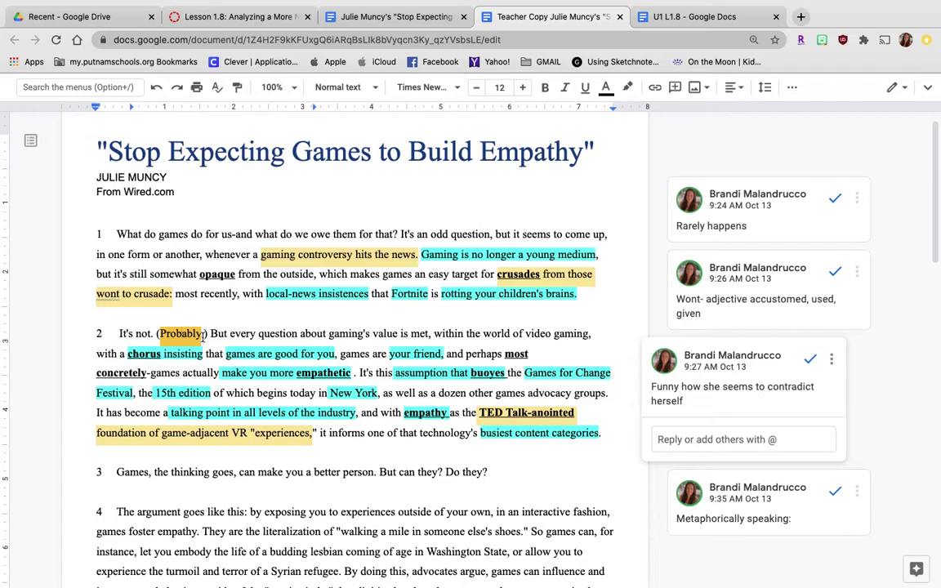
pyautogui.click(537, 414)
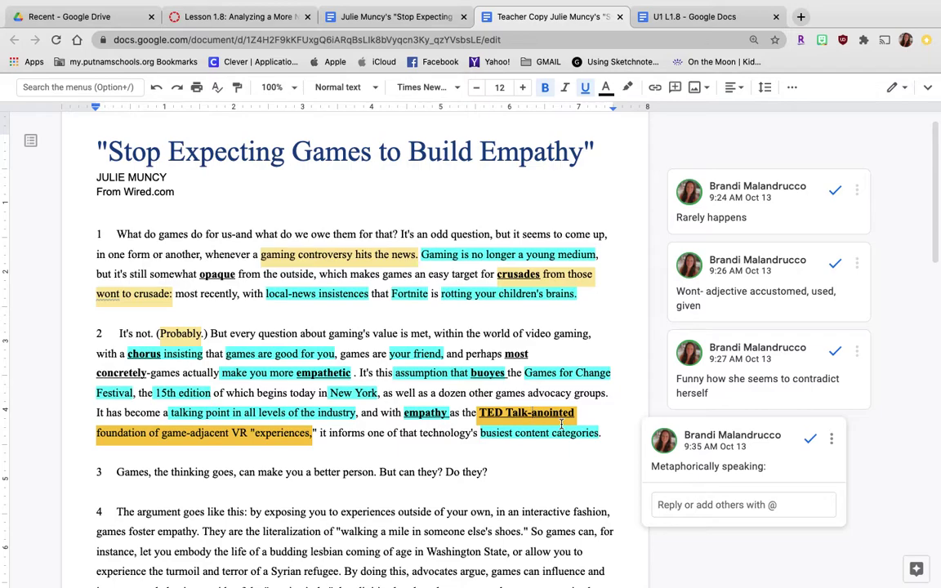
pyautogui.doubleClick(551, 413)
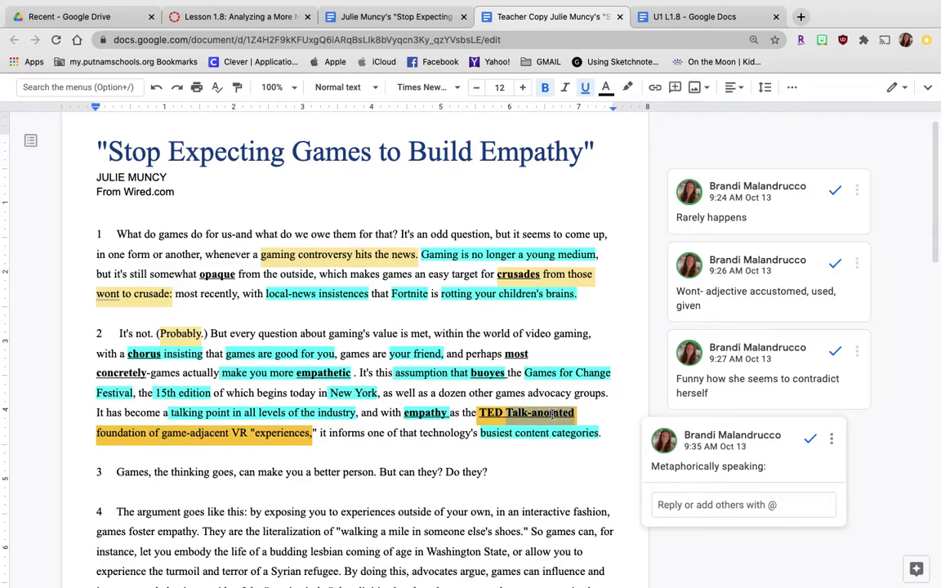
pyautogui.click(505, 415)
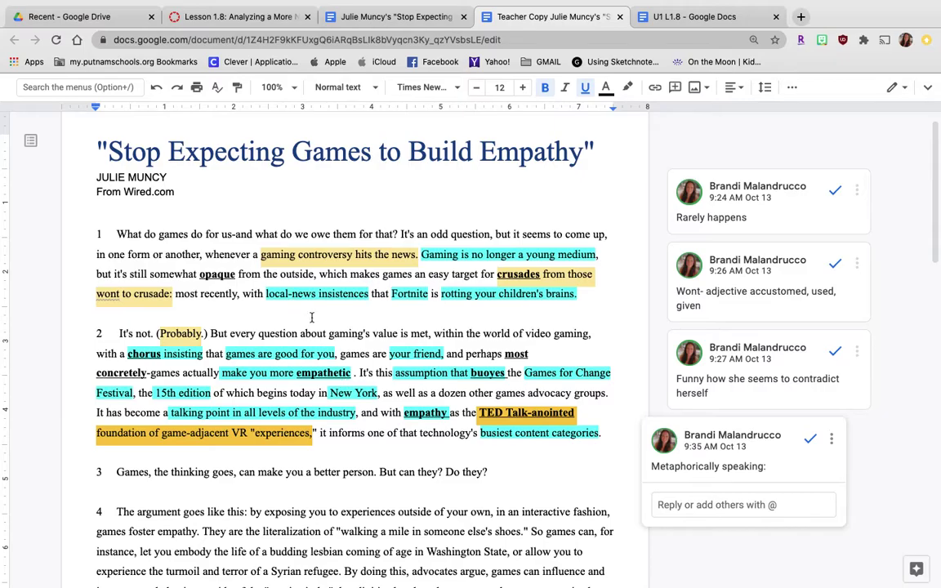
# Skim the article's remaining paragraphs, and return to paragraph 1 to select the bold underlined word "opaque"
pyautogui.scroll(-5, 326, 441)
pyautogui.scroll(-15, 355, 482)
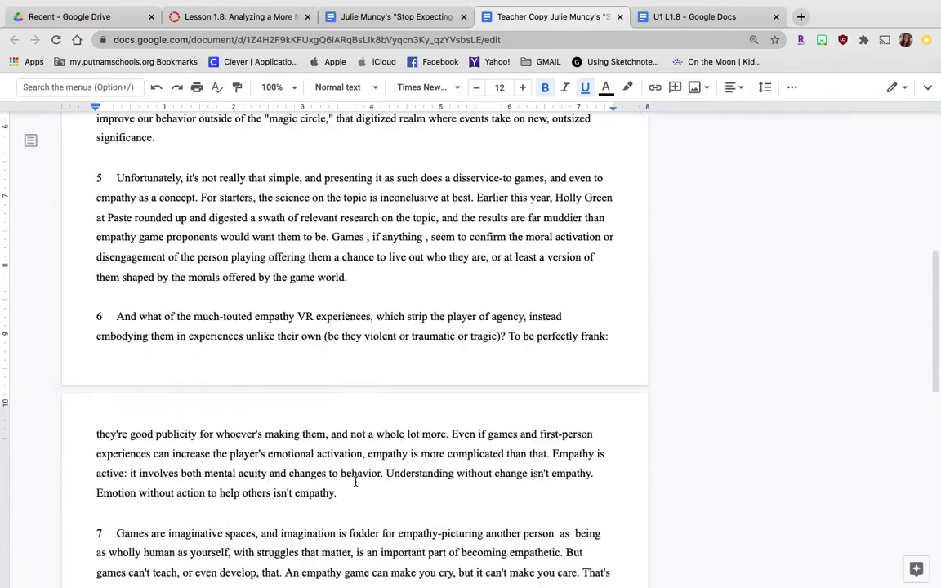
pyautogui.scroll(8, 355, 482)
pyautogui.scroll(15, 355, 482)
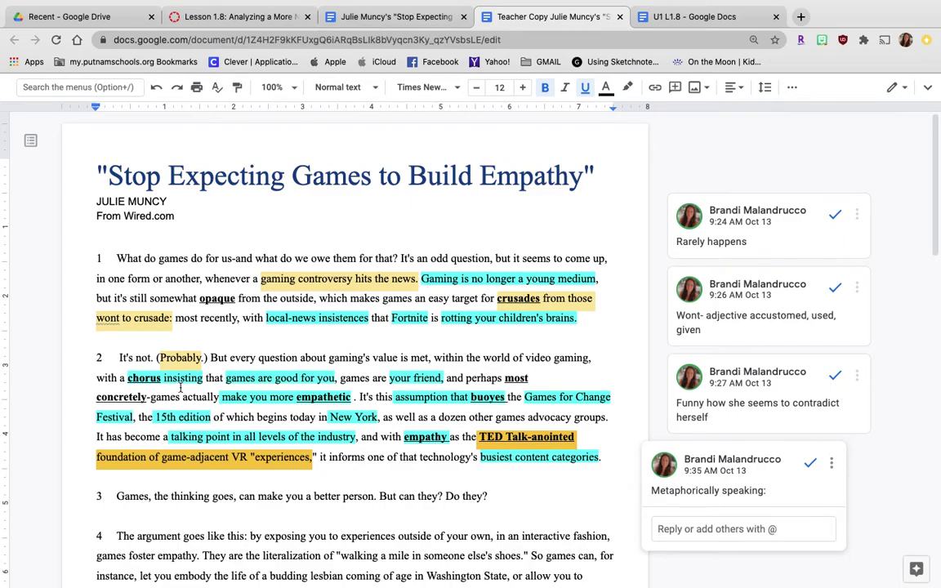
pyautogui.click(141, 377)
pyautogui.doubleClick(218, 299)
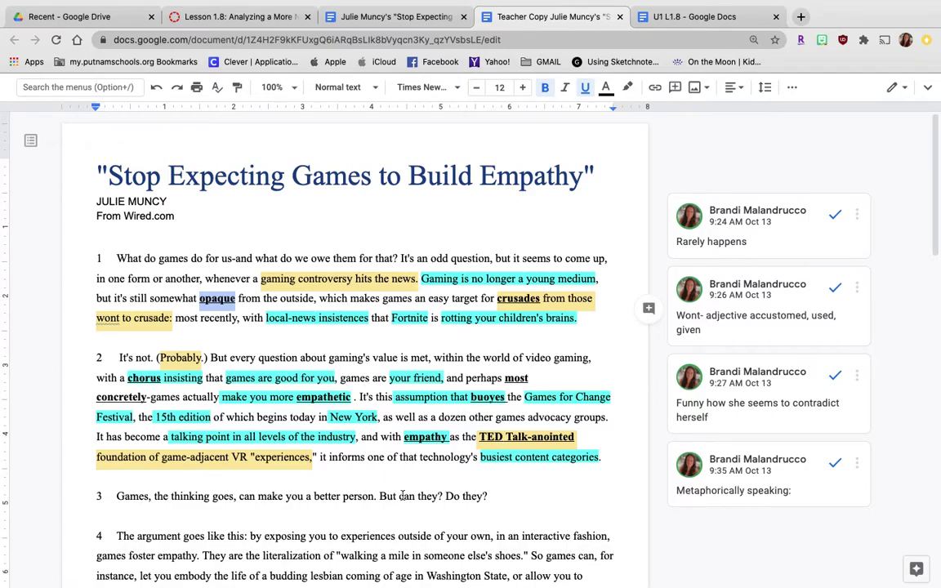
# Switch to the U1 L1.8 worksheet and examine the questions on Muncy's "crusades" and "chorus", stopping at the empty partner answer box
pyautogui.scroll(-3, 412, 504)
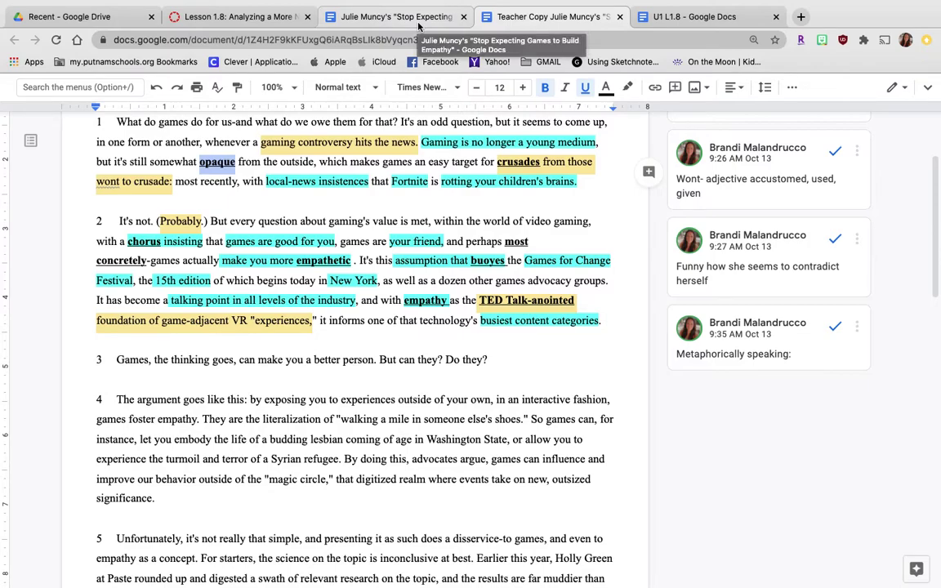
pyautogui.click(695, 18)
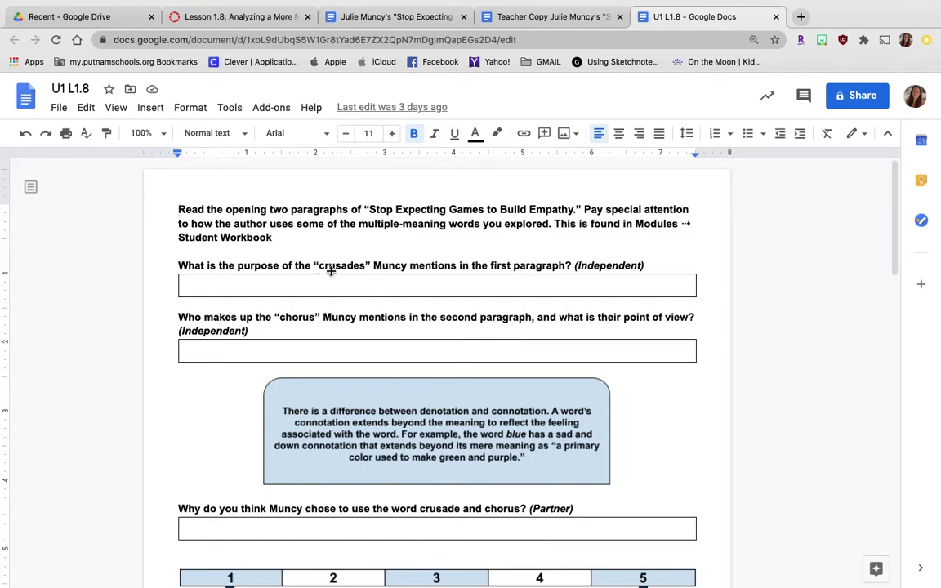
pyautogui.moveTo(319, 265); pyautogui.dragTo(368, 265)
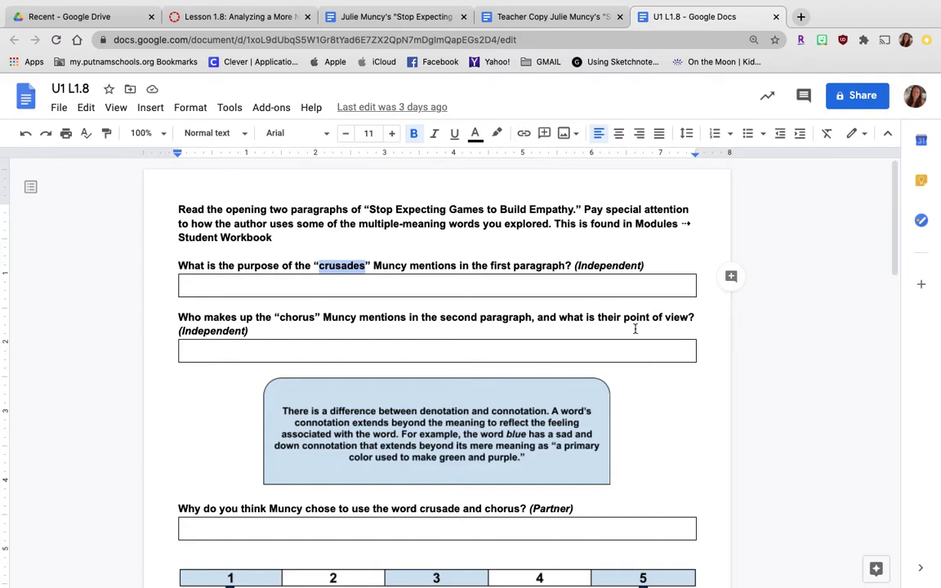
pyautogui.scroll(-4, 472, 396)
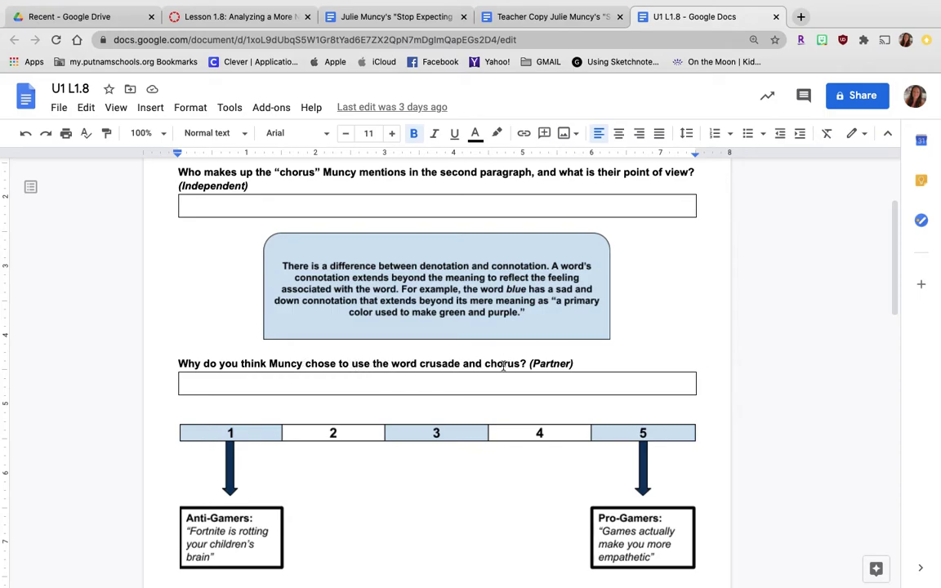
pyautogui.doubleClick(470, 363)
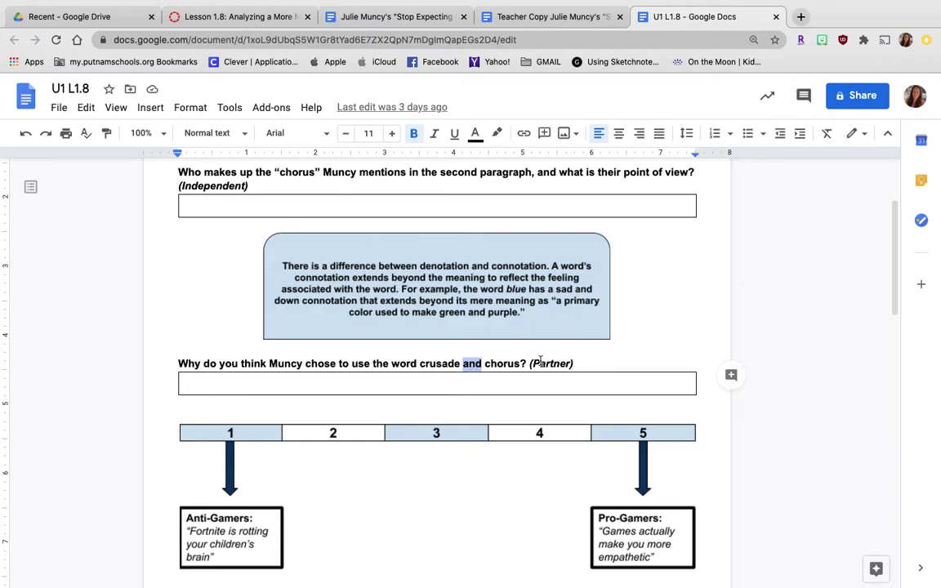
pyautogui.click(312, 388)
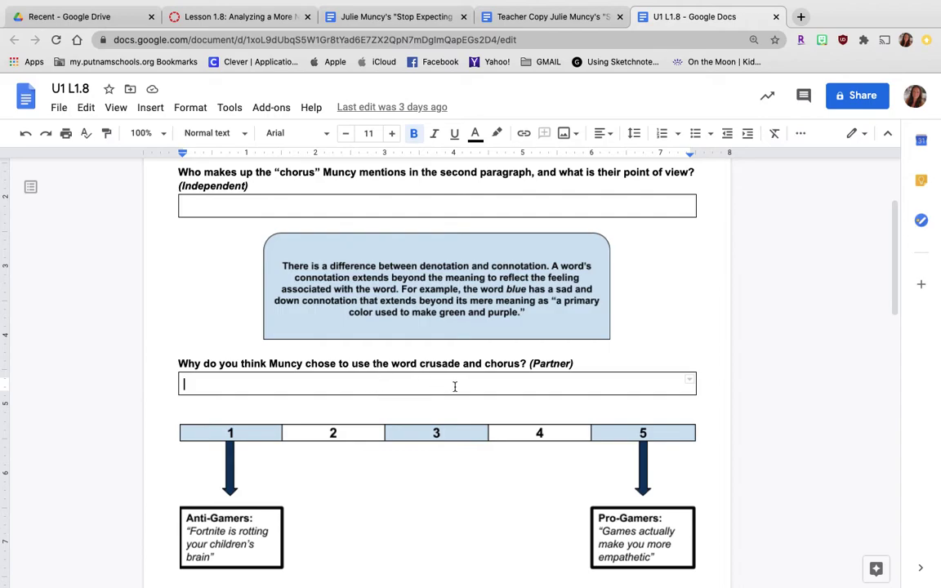
# Open the 1 to 5 Anti-Gamers to Pro-Gamers scale drawing, nudge the green "ME!" box slightly, and save and close it
pyautogui.scroll(-2, 465, 509)
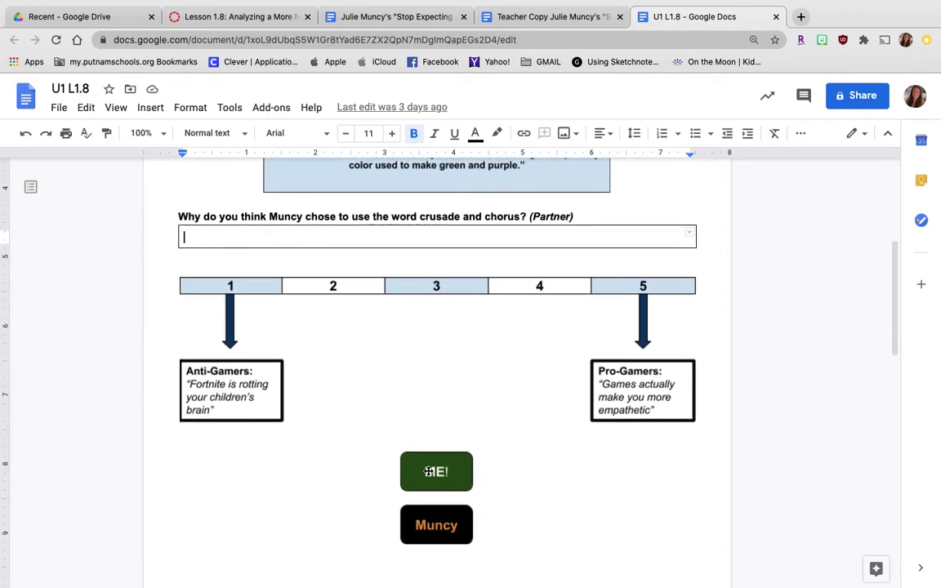
pyautogui.doubleClick(444, 393)
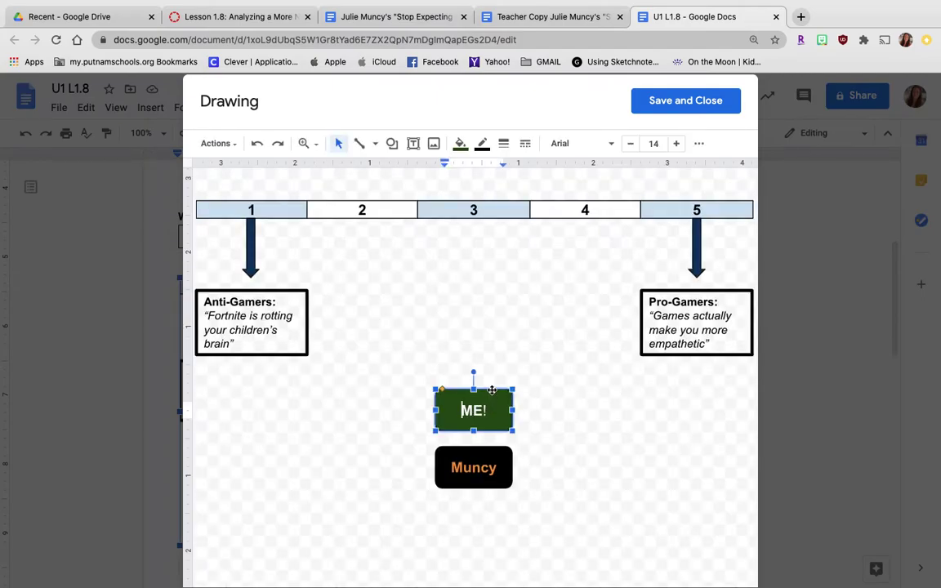
pyautogui.moveTo(490, 390)
pyautogui.mouseDown()
pyautogui.moveTo(422, 294)
pyautogui.moveTo(353, 258)
pyautogui.moveTo(609, 267)
pyautogui.moveTo(389, 264)
pyautogui.moveTo(478, 336)
pyautogui.moveTo(489, 386)
pyautogui.mouseUp()
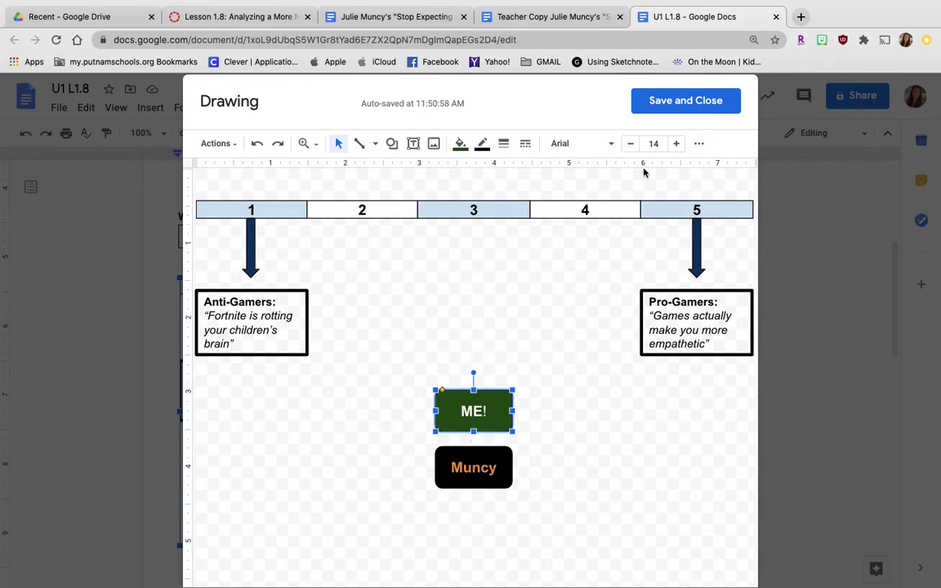
pyautogui.click(667, 101)
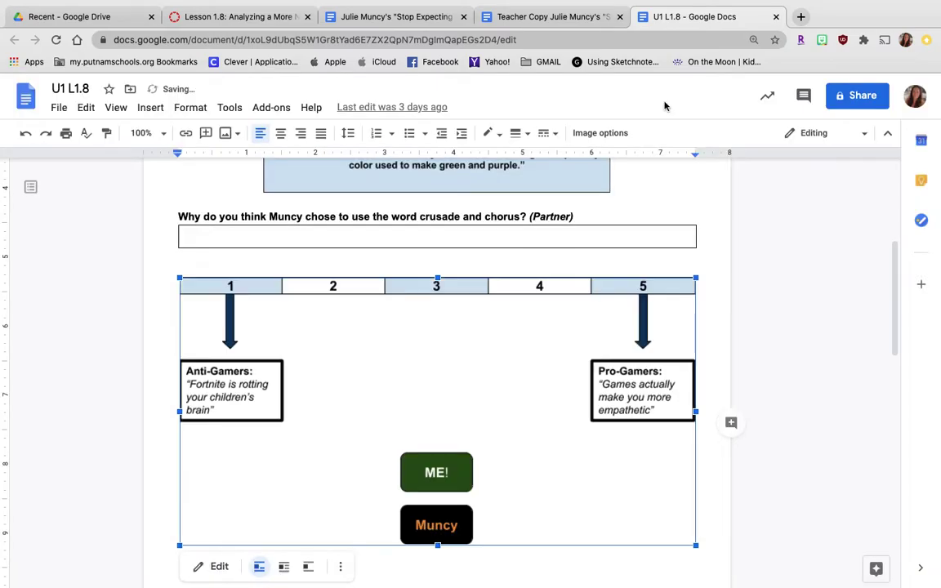
# Review the seven numbered questions on page 2 and select "How do you know?" in question 1
pyautogui.scroll(-7, 507, 402)
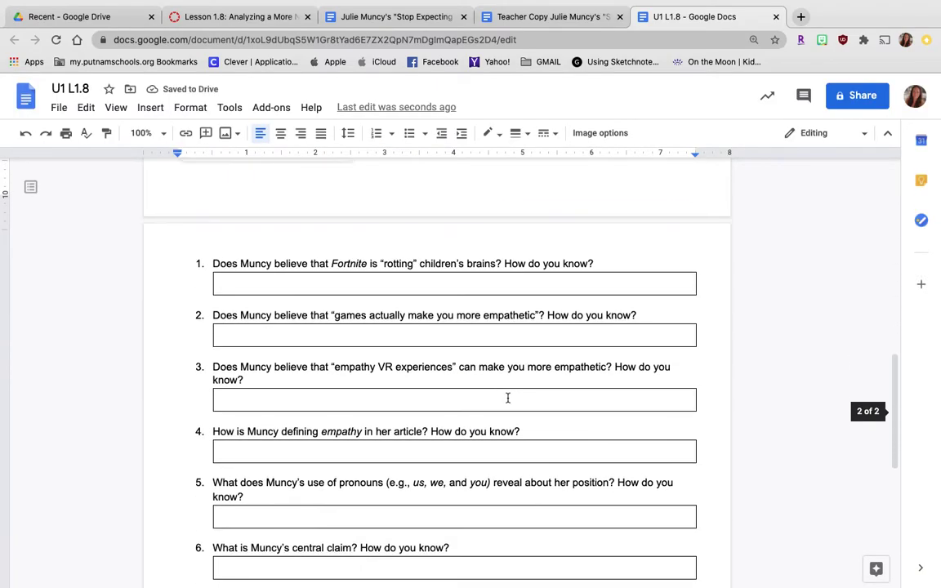
pyautogui.scroll(-1, 507, 398)
pyautogui.scroll(-2, 507, 398)
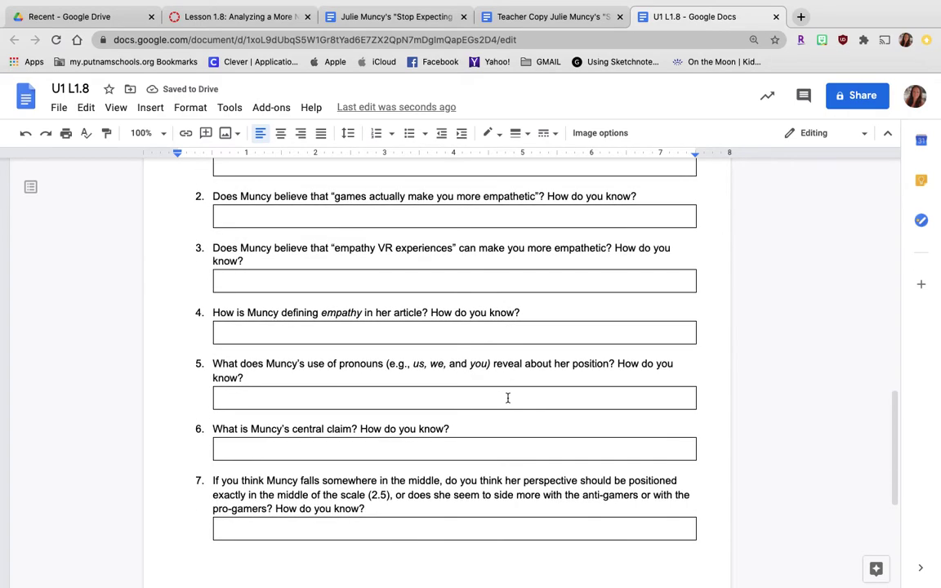
pyautogui.scroll(3, 315, 470)
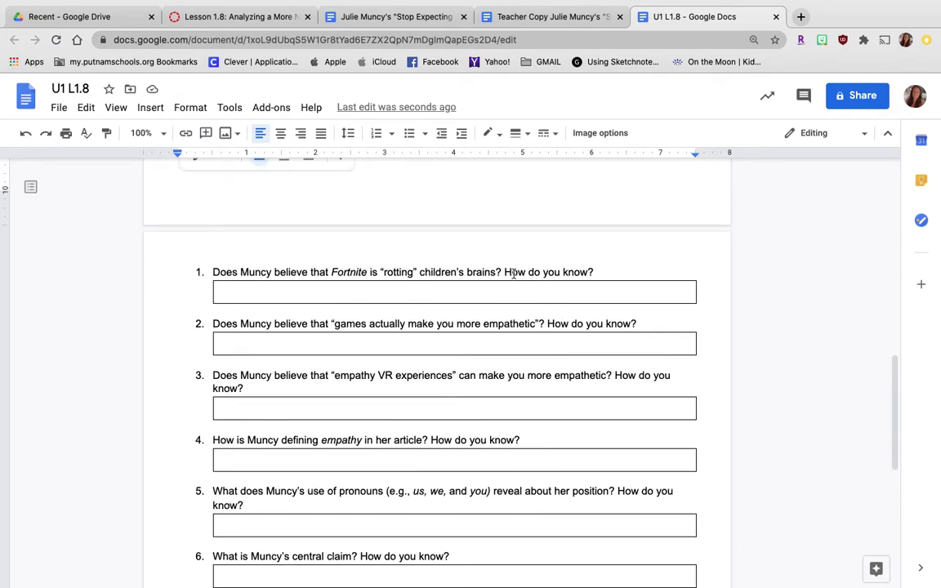
pyautogui.moveTo(505, 272); pyautogui.dragTo(594, 269)
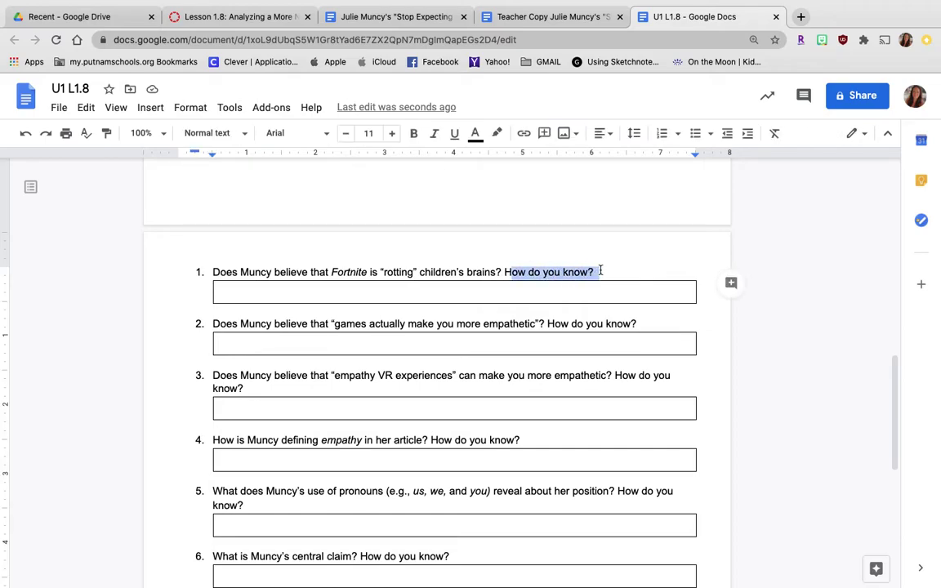
# Try starting question 1's answer with "Well, I think", and clear the wording from the answer box
pyautogui.click(543, 288)
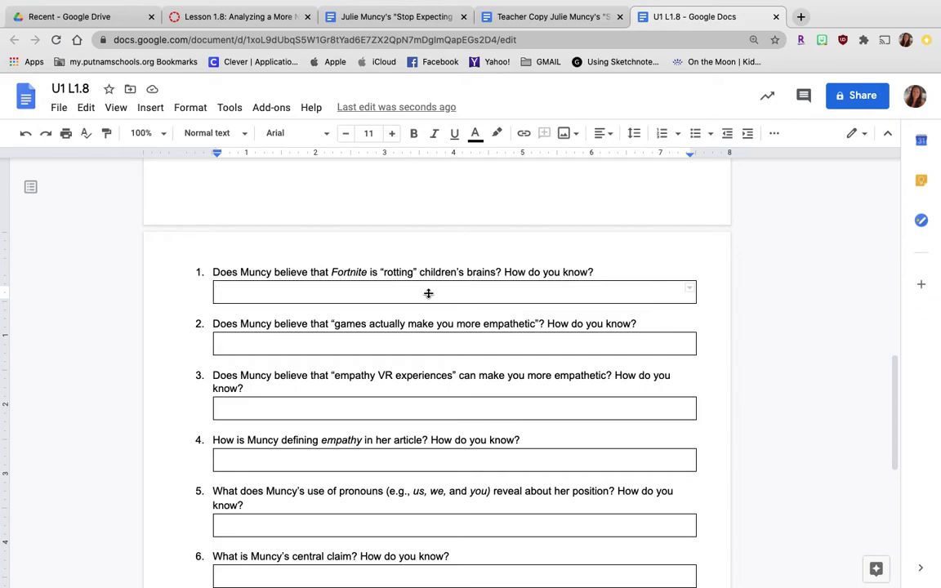
pyautogui.write('Well, I think')
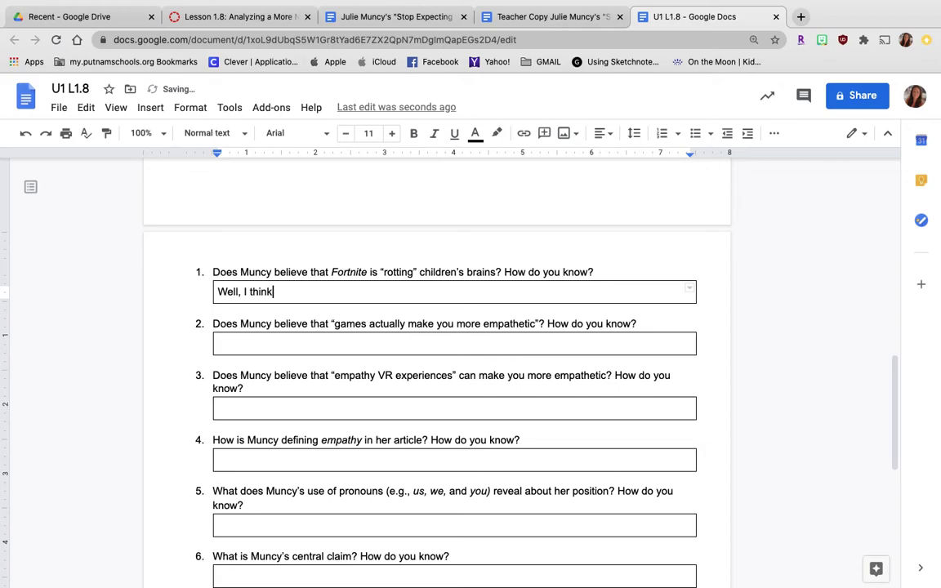
pyautogui.press('BackSpace')
pyautogui.press('BackSpace')
pyautogui.press('BackSpace')
pyautogui.press('BackSpace')
pyautogui.press('BackSpace')
pyautogui.press('BackSpace')
pyautogui.press('BackSpace')
pyautogui.press('BackSpace')
pyautogui.press('BackSpace')
pyautogui.press('BackSpace')
pyautogui.press('BackSpace')
pyautogui.press('BackSpace')
pyautogui.press('BackSpace')
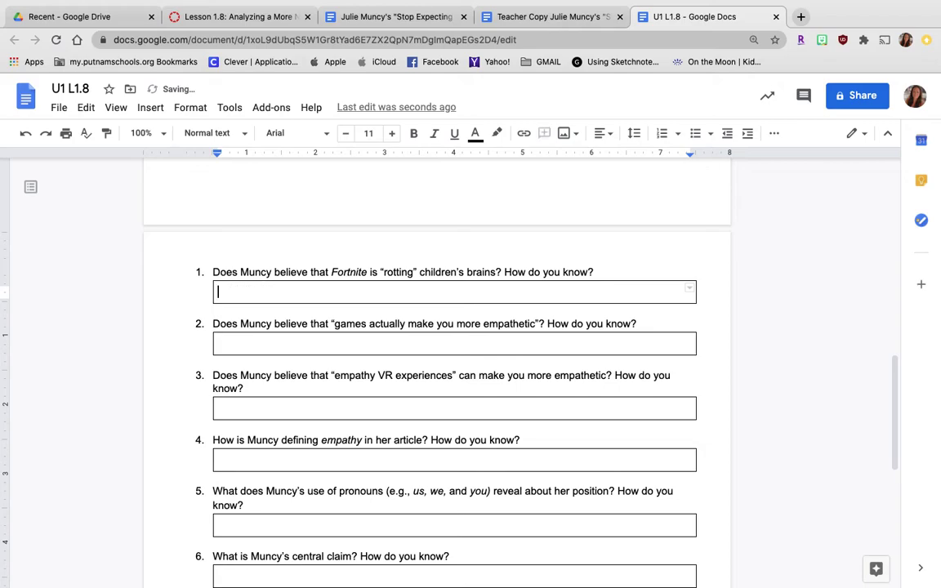
# Try the openings "Yes," and "No," in question 1's answer box, and erase each one
pyautogui.write('Yes,')
pyautogui.press('BackSpace')
pyautogui.press('BackSpace')
pyautogui.press('BackSpace')
pyautogui.press('BackSpace')
pyautogui.press('BackSpace')
pyautogui.write('No,')
pyautogui.press('BackSpace')
# Try the sentence opening "Muncy believe that" as question 1's answer, and clear the answer box completely
pyautogui.write('Mucny')
pyautogui.press('BackSpace')
pyautogui.press('BackSpace')
pyautogui.press('BackSpace')
pyautogui.write('ncy believe ')
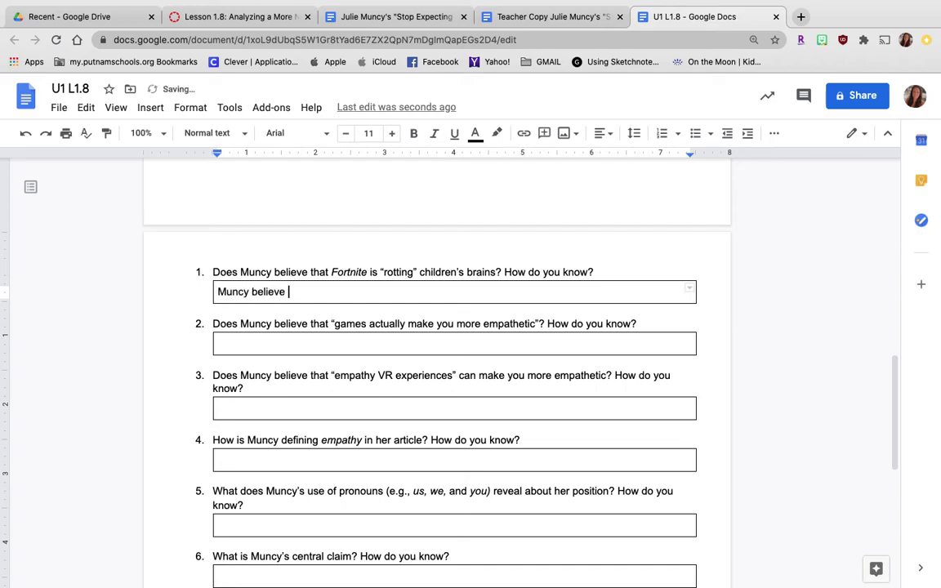
pyautogui.write('that')
pyautogui.press('BackSpace')
pyautogui.press('BackSpace')
pyautogui.press('BackSpace')
pyautogui.press('BackSpace')
pyautogui.press('BackSpace')
pyautogui.press('BackSpace')
pyautogui.press('BackSpace')
pyautogui.press('BackSpace')
pyautogui.press('BackSpace')
pyautogui.press('BackSpace')
pyautogui.press('BackSpace')
pyautogui.press('BackSpace')
pyautogui.press('BackSpace')
pyautogui.press('BackSpace')
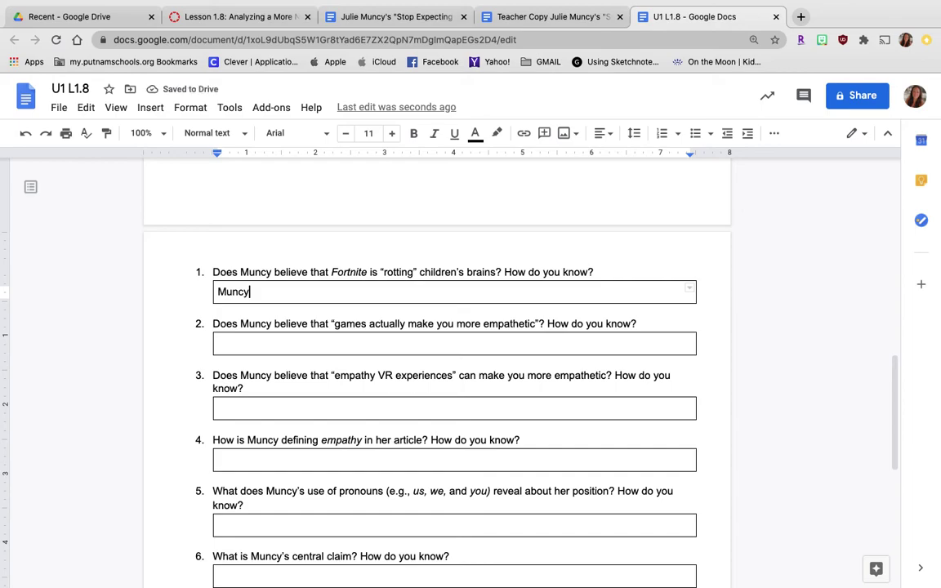
pyautogui.press('BackSpace')
pyautogui.press('BackSpace')
pyautogui.press('BackSpace')
pyautogui.press('BackSpace')
pyautogui.press('BackSpace')
pyautogui.scroll(-3, 396, 392)
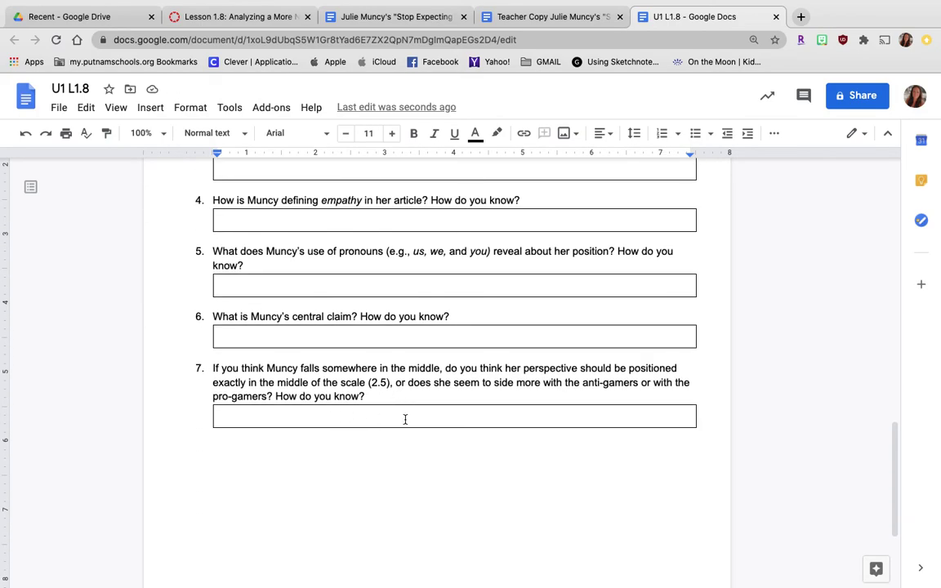
pyautogui.scroll(15, 404, 419)
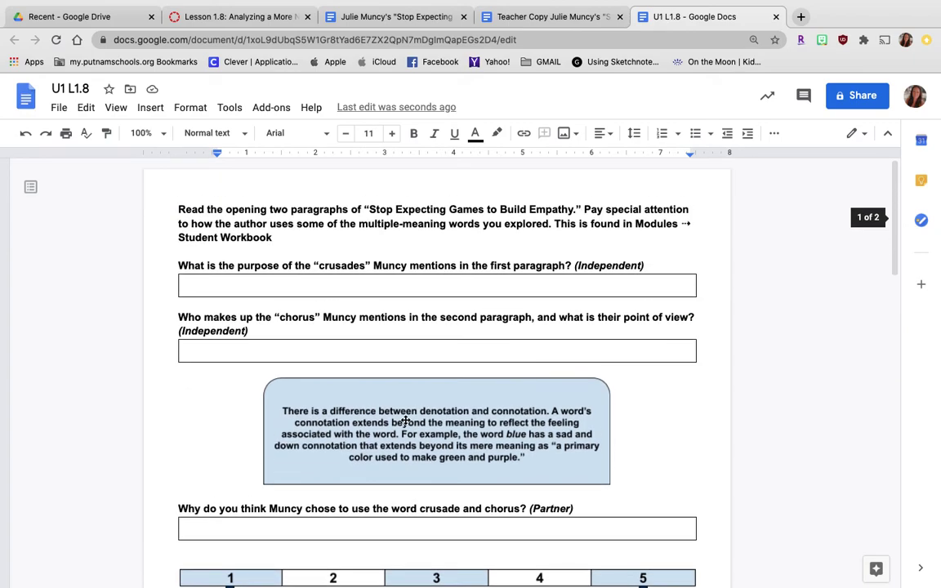